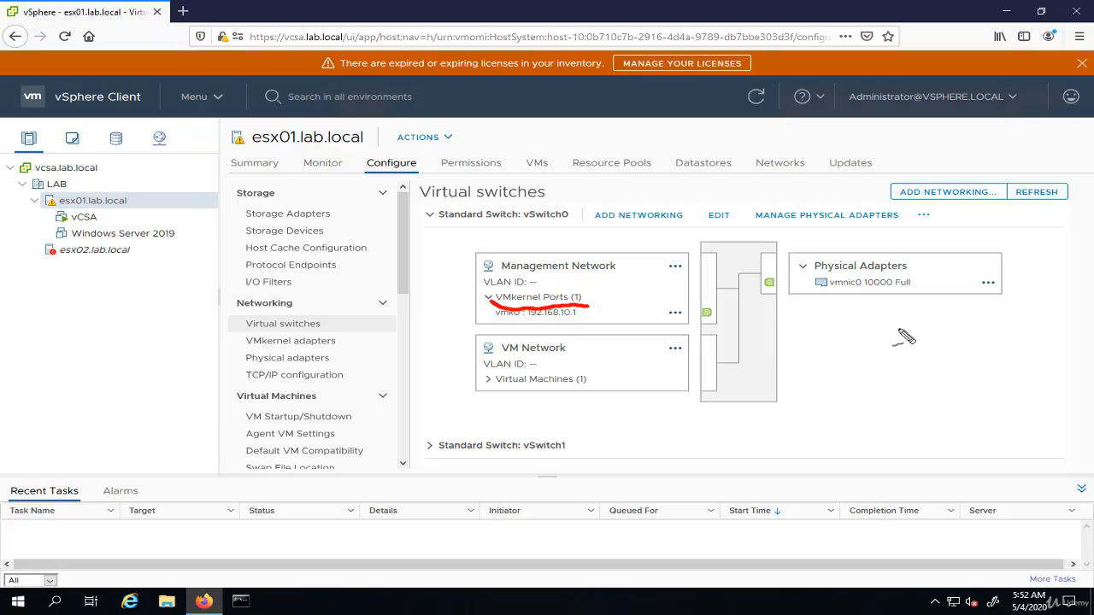
pyautogui.moveTo(784, 352)
pyautogui.mouseDown()
pyautogui.moveTo(836, 372)
pyautogui.moveTo(777, 424)
pyautogui.moveTo(790, 358)
pyautogui.moveTo(785, 388)
pyautogui.moveTo(796, 403)
pyautogui.mouseUp()
pyautogui.moveTo(811, 408); pyautogui.dragTo(799, 418)
pyautogui.moveTo(763, 314); pyautogui.dragTo(764, 339)
pyautogui.click(764, 308)
pyautogui.moveTo(780, 322)
pyautogui.mouseDown()
pyautogui.moveTo(770, 339)
pyautogui.moveTo(787, 337)
pyautogui.mouseUp()
pyautogui.moveTo(810, 321)
pyautogui.mouseDown()
pyautogui.moveTo(800, 337)
pyautogui.moveTo(825, 339)
pyautogui.mouseUp()
pyautogui.click(827, 303)
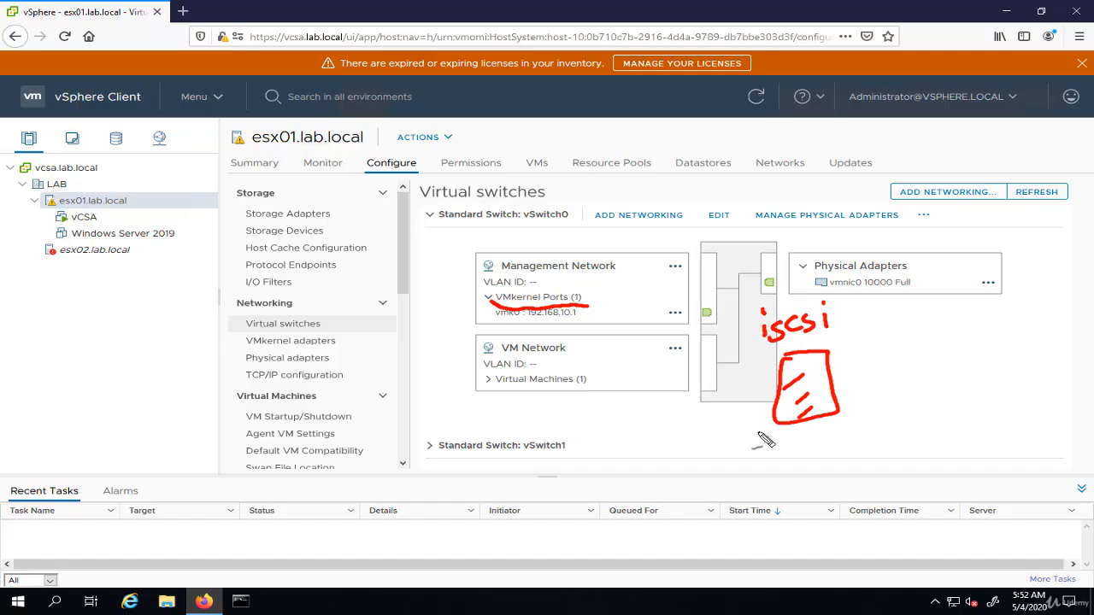
pyautogui.moveTo(759, 434)
pyautogui.mouseDown()
pyautogui.moveTo(851, 438)
pyautogui.moveTo(842, 419)
pyautogui.mouseUp()
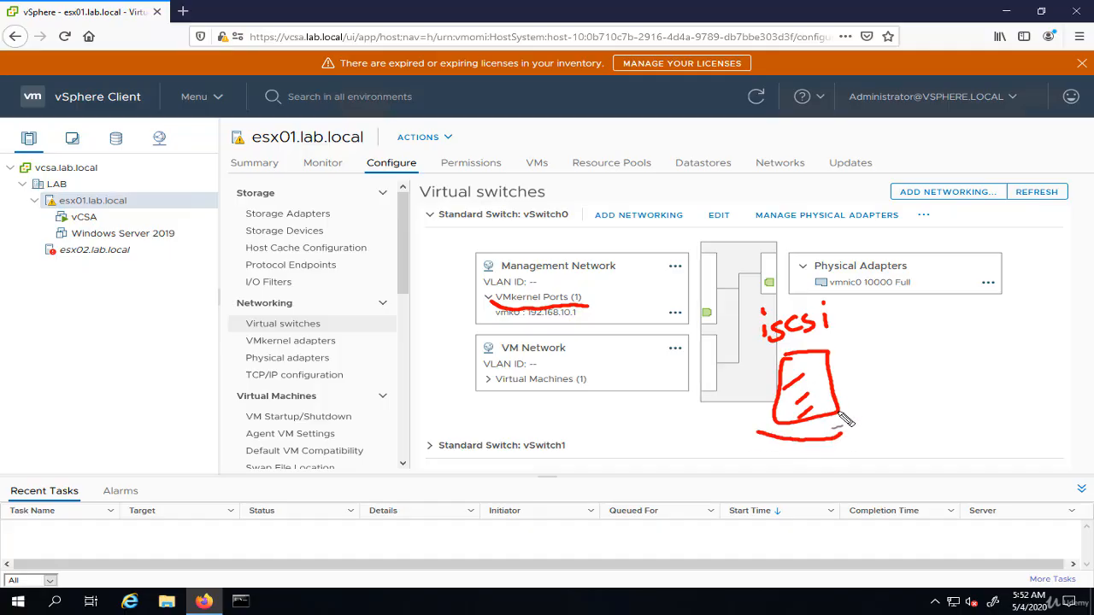
pyautogui.moveTo(837, 398)
pyautogui.mouseDown()
pyautogui.moveTo(891, 390)
pyautogui.moveTo(883, 410)
pyautogui.moveTo(891, 399)
pyautogui.mouseUp()
pyautogui.moveTo(934, 359)
pyautogui.mouseDown()
pyautogui.moveTo(903, 370)
pyautogui.moveTo(886, 408)
pyautogui.moveTo(967, 383)
pyautogui.moveTo(935, 359)
pyautogui.mouseUp()
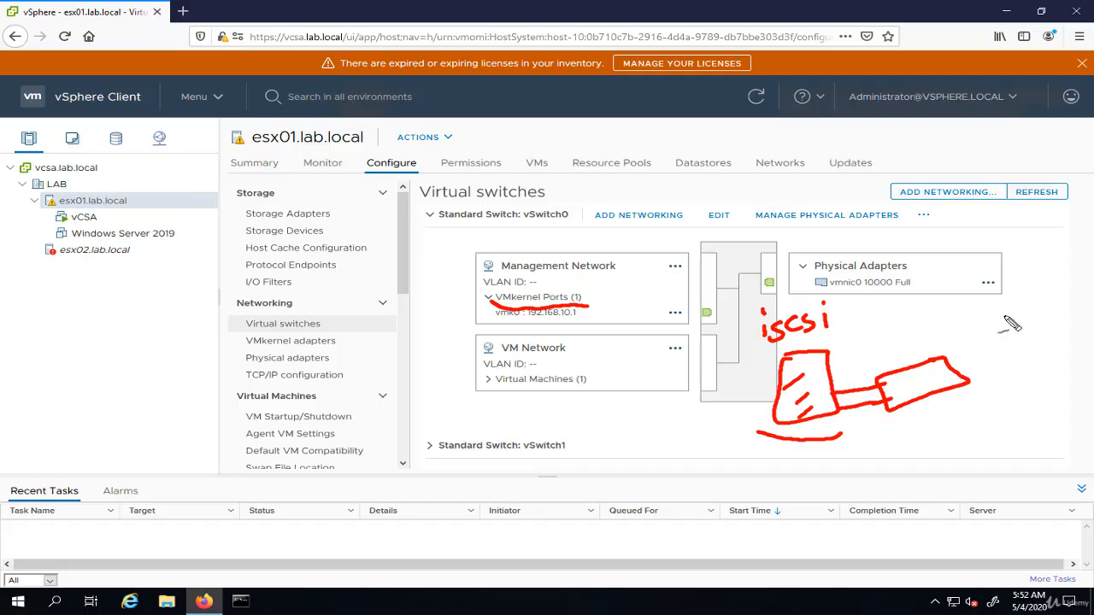
pyautogui.moveTo(1008, 304)
pyautogui.mouseDown()
pyautogui.moveTo(1049, 349)
pyautogui.moveTo(998, 310)
pyautogui.mouseUp()
pyautogui.moveTo(1007, 326); pyautogui.dragTo(1017, 323)
pyautogui.moveTo(998, 382); pyautogui.dragTo(1049, 395)
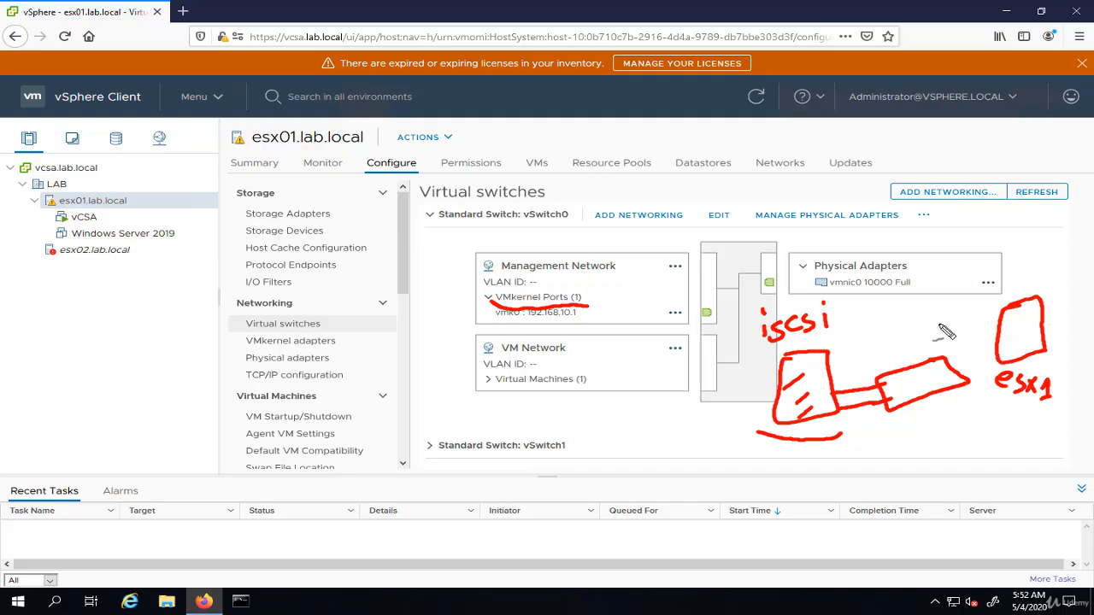
pyautogui.moveTo(938, 318)
pyautogui.mouseDown()
pyautogui.moveTo(984, 329)
pyautogui.moveTo(993, 363)
pyautogui.mouseUp()
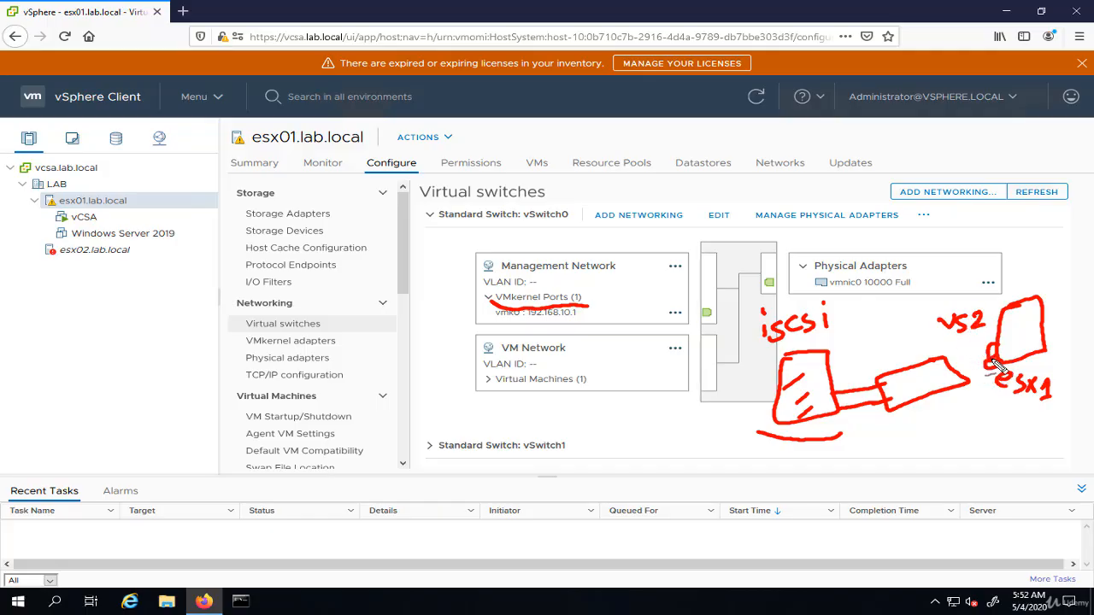
pyautogui.moveTo(996, 365)
pyautogui.mouseDown()
pyautogui.moveTo(974, 356)
pyautogui.moveTo(953, 370)
pyautogui.mouseUp()
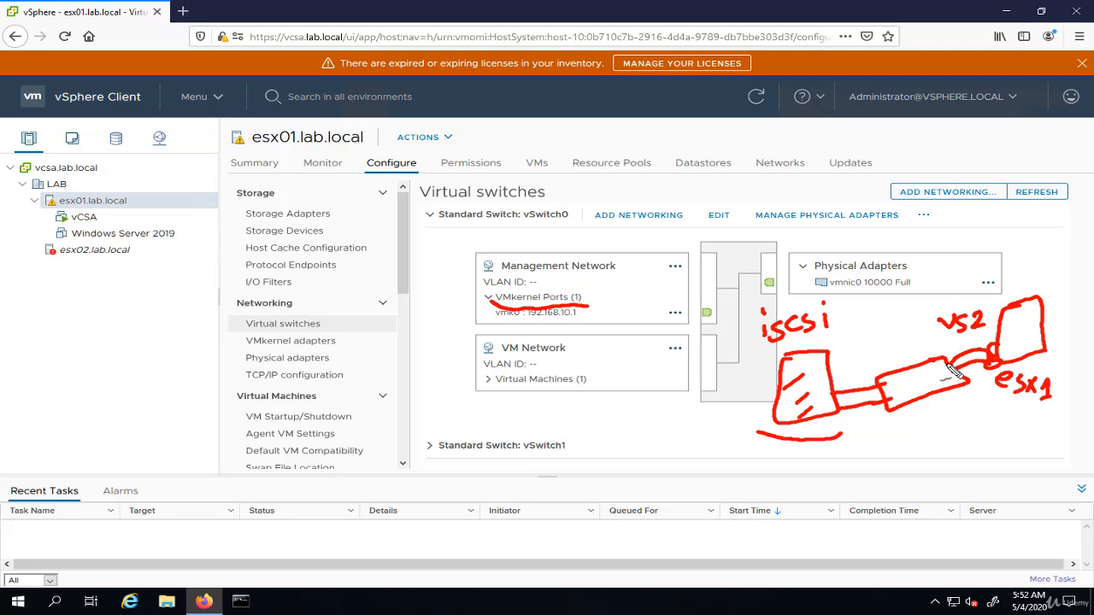
pyautogui.moveTo(949, 364)
pyautogui.mouseDown()
pyautogui.moveTo(938, 376)
pyautogui.moveTo(964, 376)
pyautogui.moveTo(955, 379)
pyautogui.mouseUp()
pyautogui.moveTo(887, 383); pyautogui.dragTo(885, 402)
pyautogui.moveTo(960, 372)
pyautogui.mouseDown()
pyautogui.moveTo(933, 423)
pyautogui.moveTo(978, 440)
pyautogui.moveTo(998, 423)
pyautogui.mouseUp()
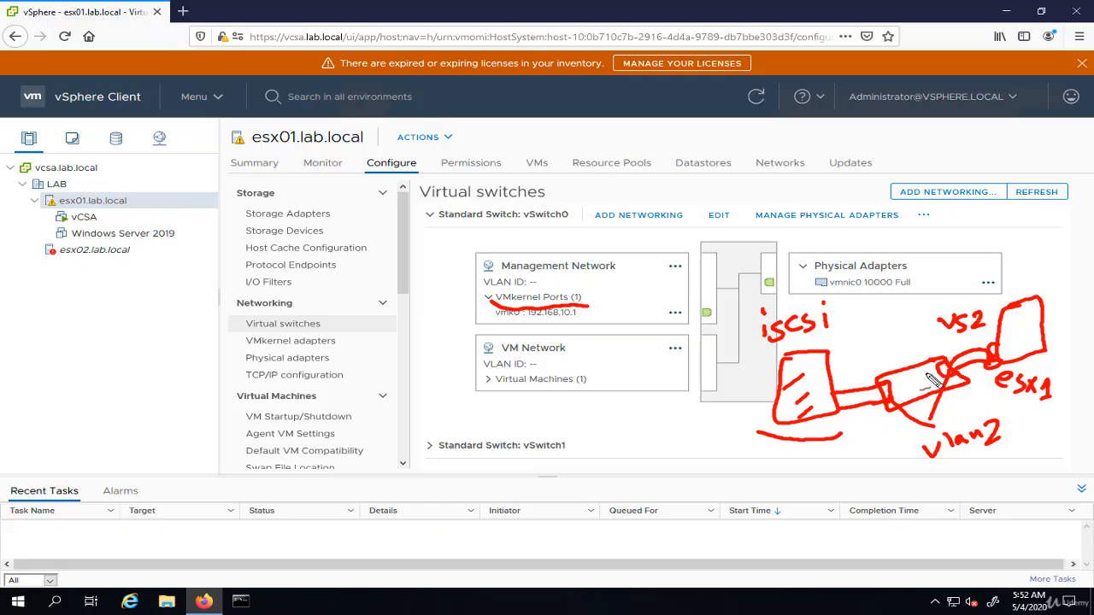
pyautogui.moveTo(932, 374)
pyautogui.mouseDown()
pyautogui.moveTo(896, 382)
pyautogui.moveTo(921, 378)
pyautogui.mouseUp()
pyautogui.moveTo(913, 365)
pyautogui.mouseDown()
pyautogui.moveTo(906, 344)
pyautogui.moveTo(884, 342)
pyautogui.mouseUp()
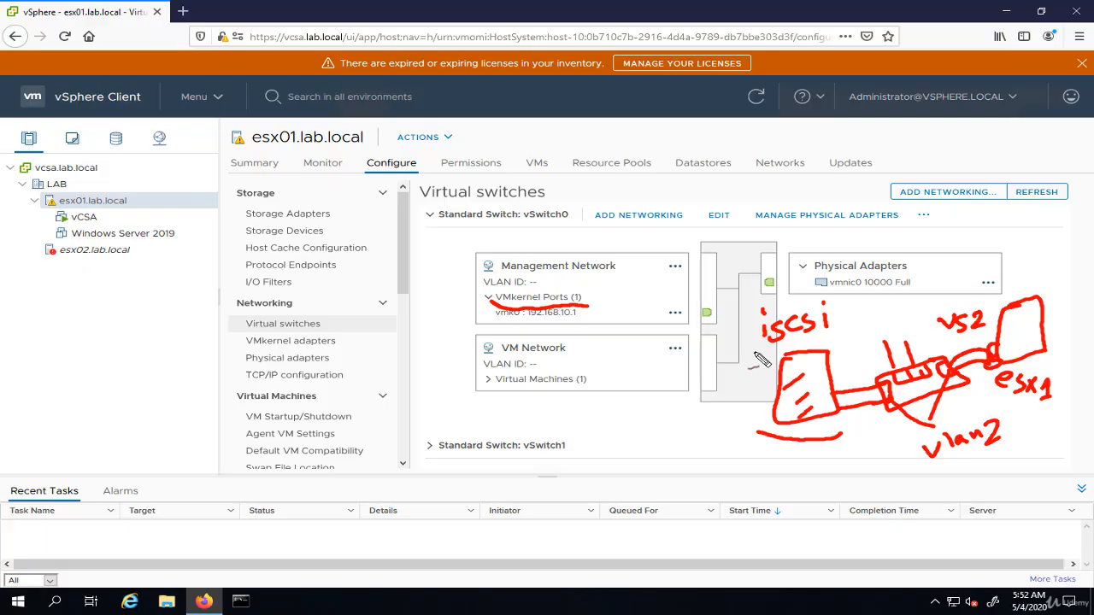
pyautogui.moveTo(765, 340); pyautogui.dragTo(847, 318)
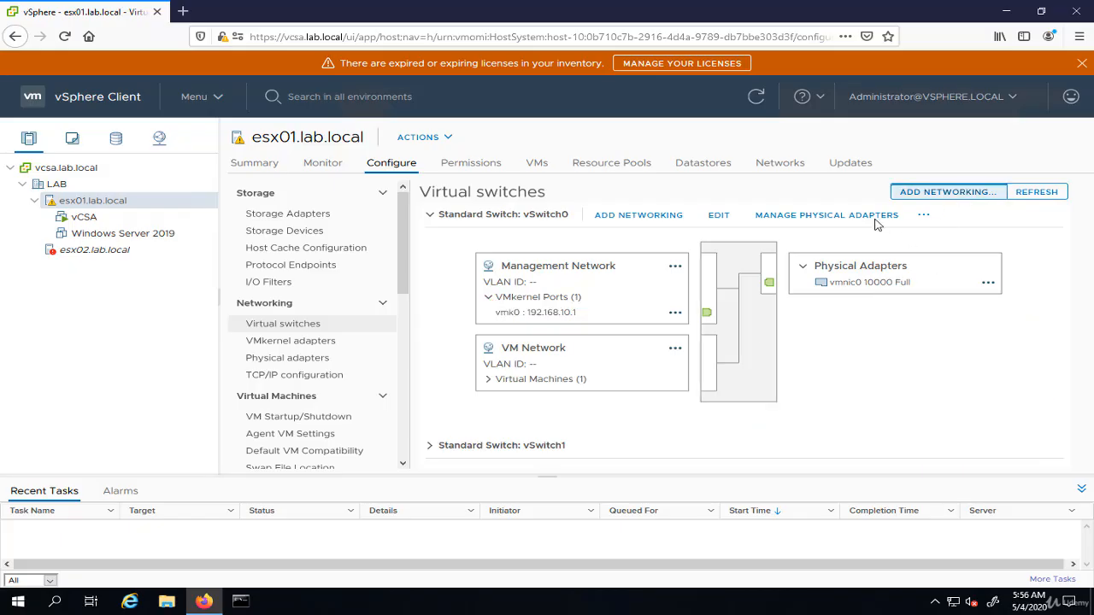
# Step: Start adding a VMkernel network adapter to esx01.lab.local, with a new standard switch as its target device
pyautogui.click(950, 193)
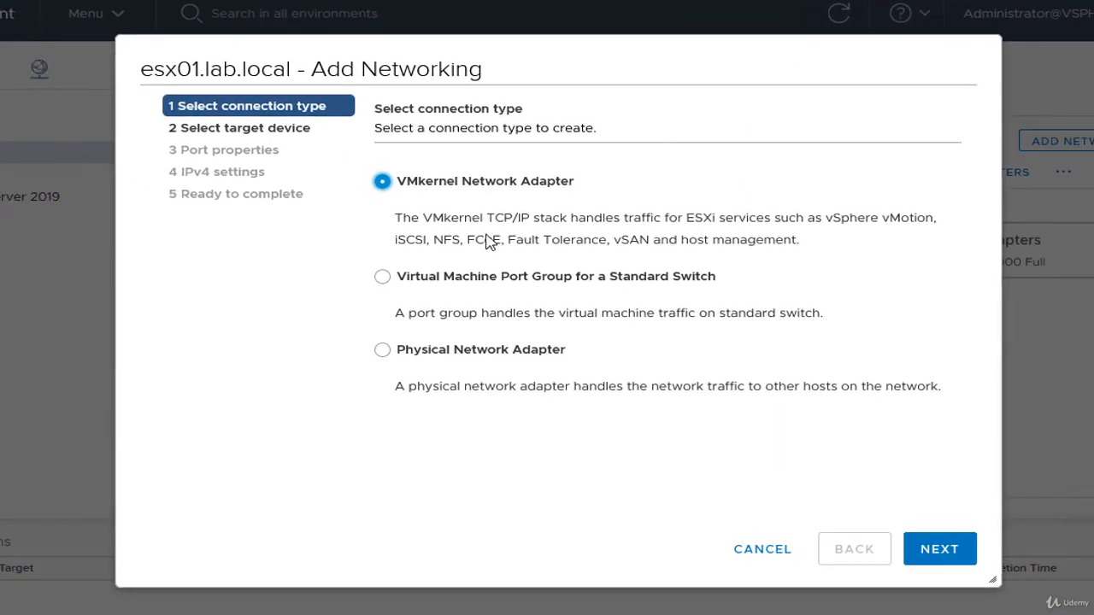
pyautogui.doubleClick(410, 239)
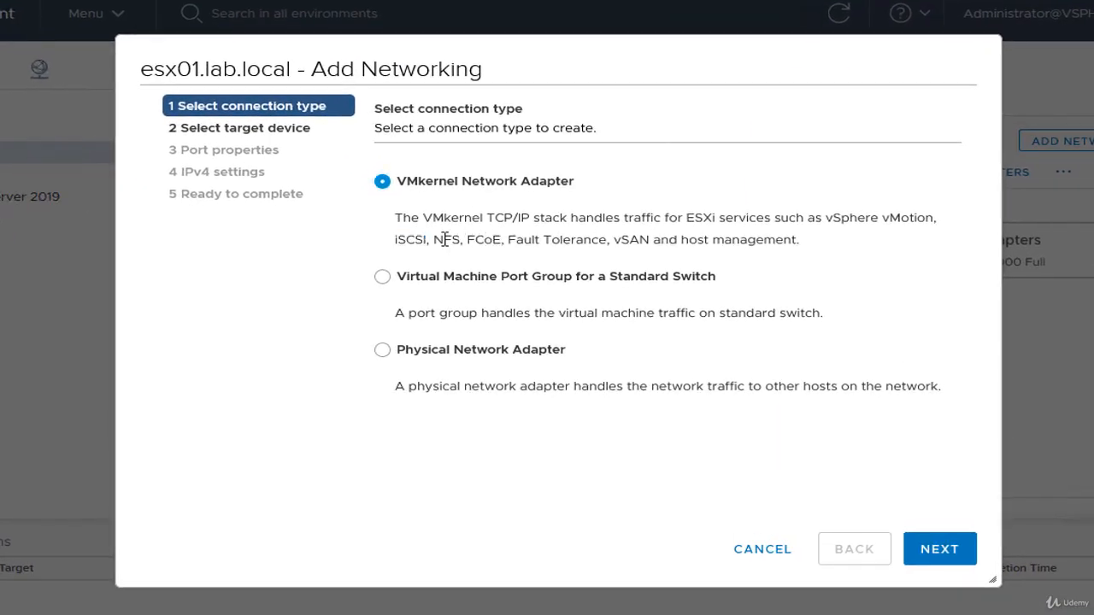
pyautogui.doubleClick(444, 240)
pyautogui.doubleClick(483, 240)
pyautogui.click(510, 239)
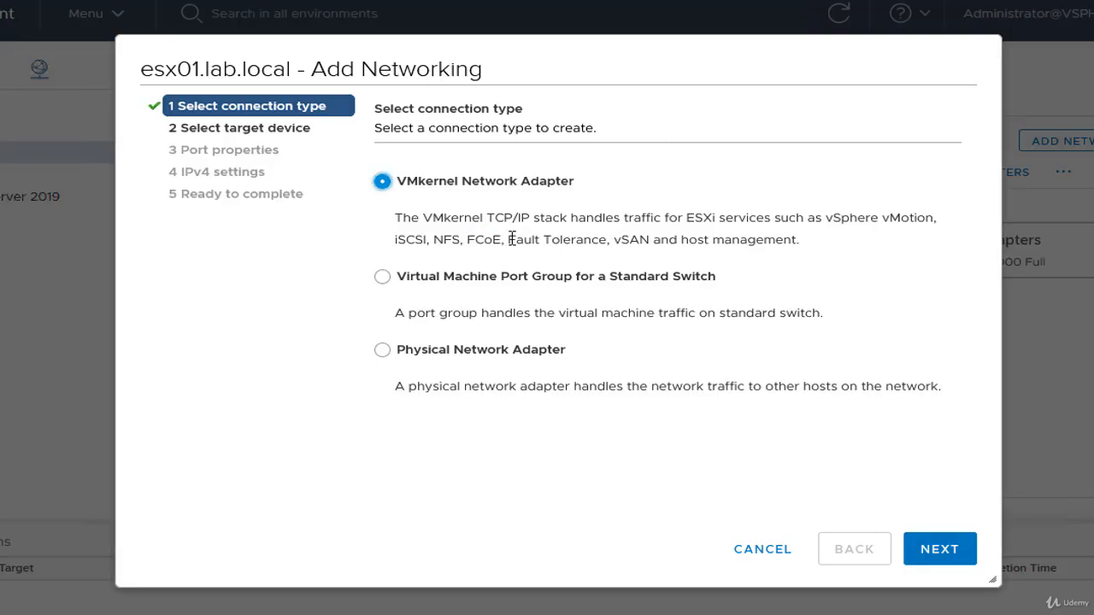
pyautogui.click(948, 551)
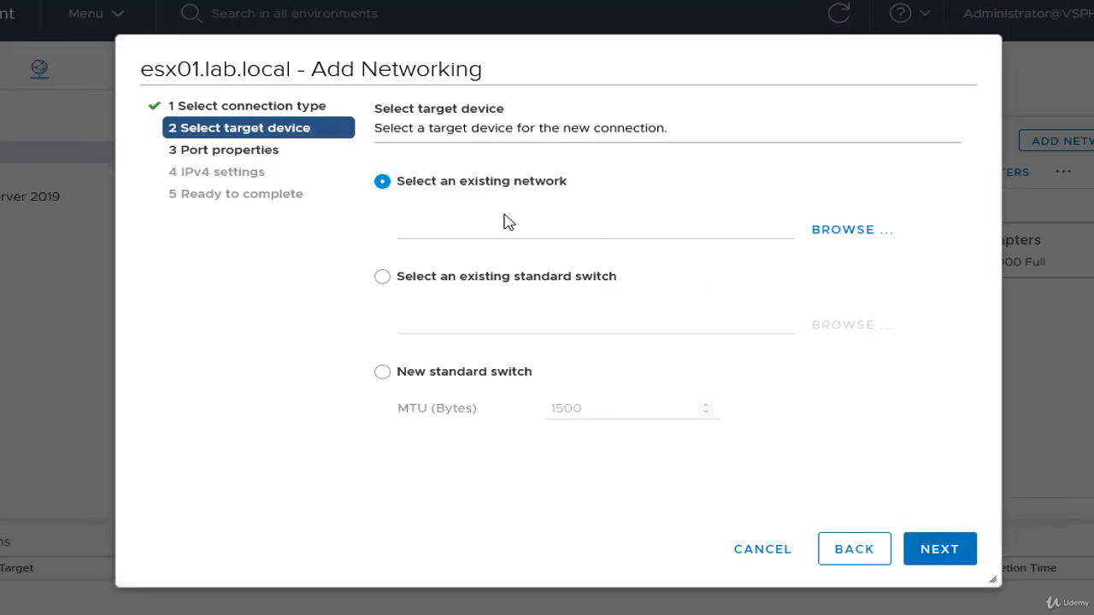
pyautogui.click(500, 372)
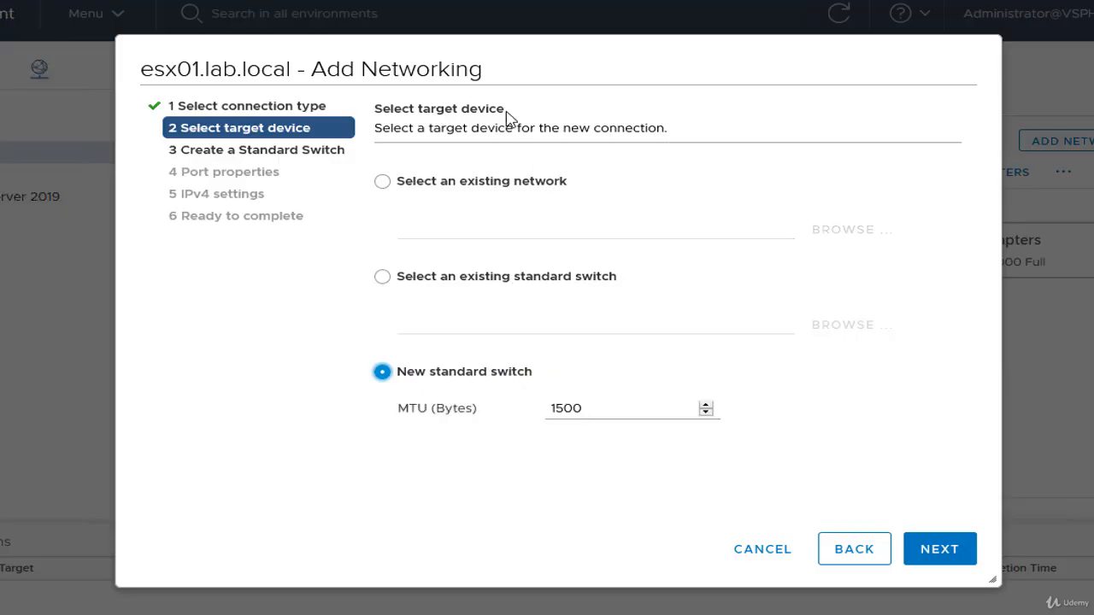
pyautogui.click(922, 564)
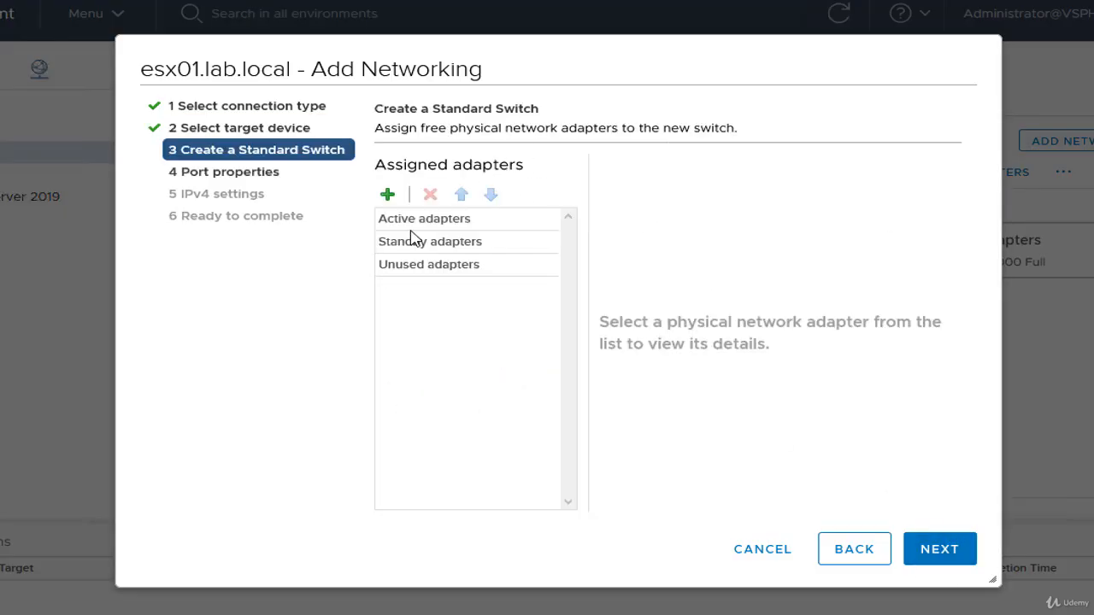
# Step: Assign vmnic3 as the new switch's active adapter and set the VMkernel port's network label to VMkernel-iScsi
pyautogui.click(387, 196)
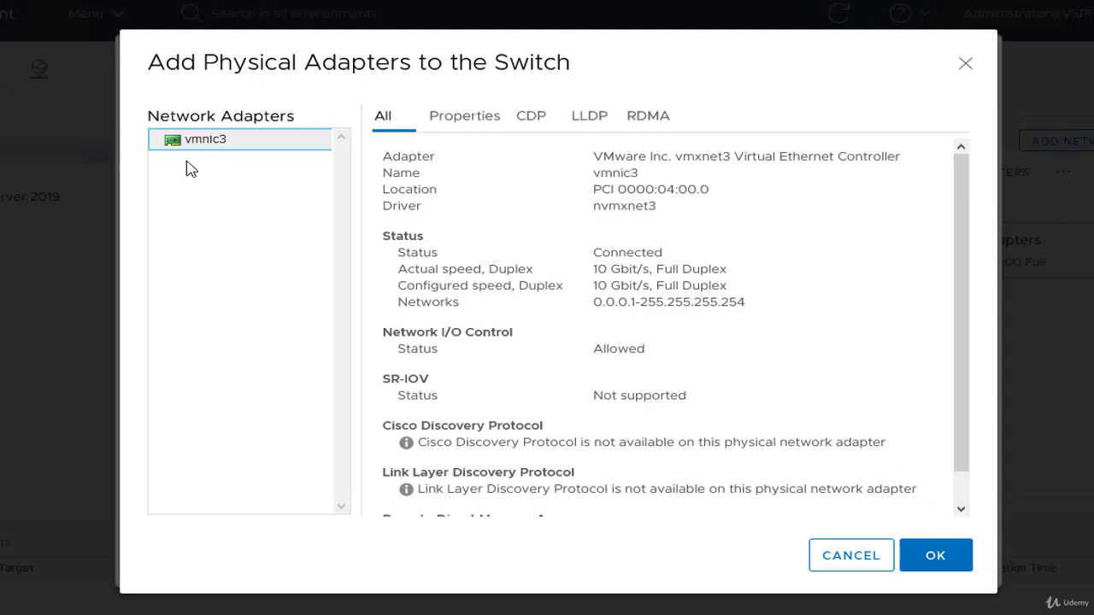
pyautogui.click(931, 553)
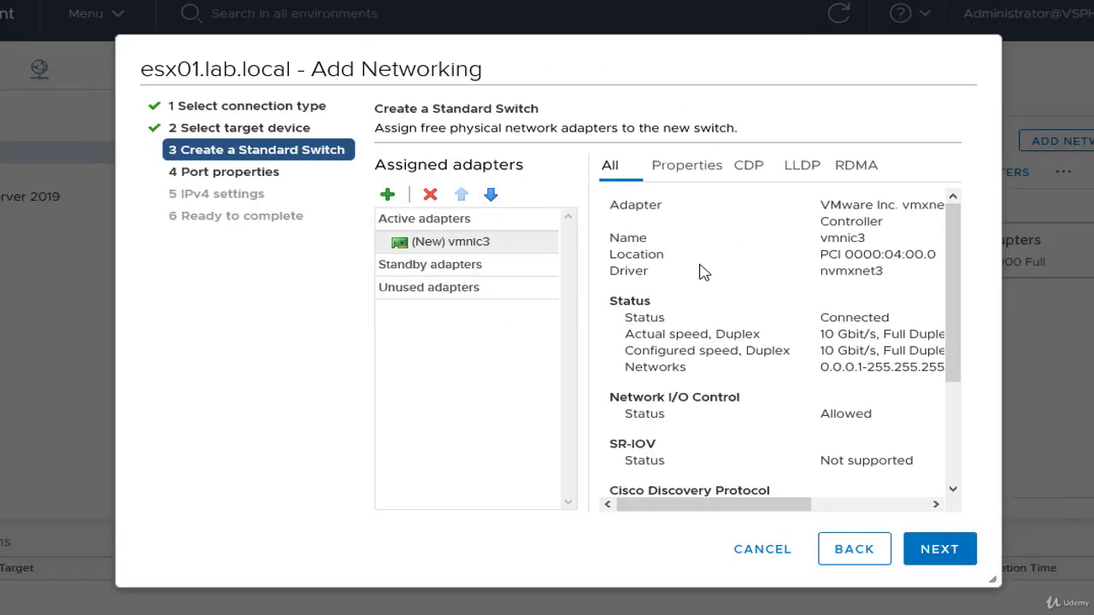
pyautogui.click(940, 551)
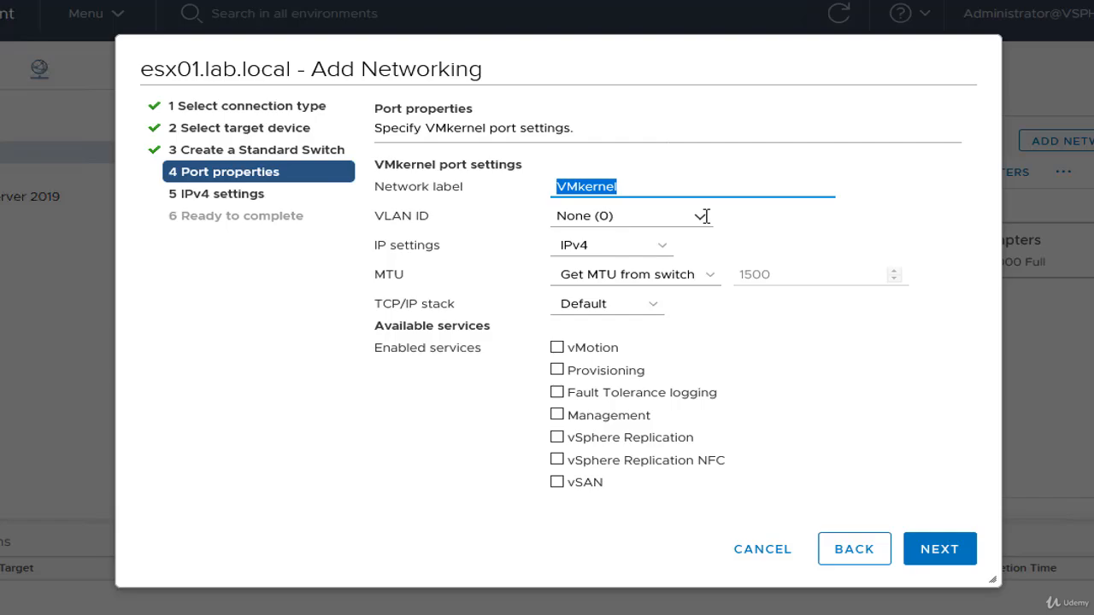
pyautogui.press('Right')
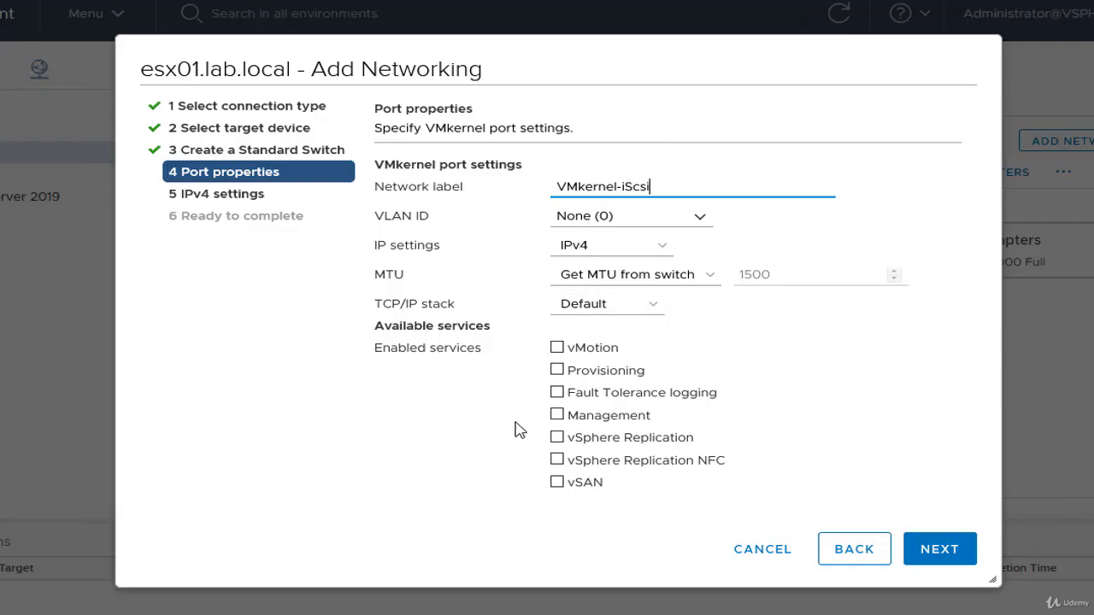
pyautogui.click(557, 348)
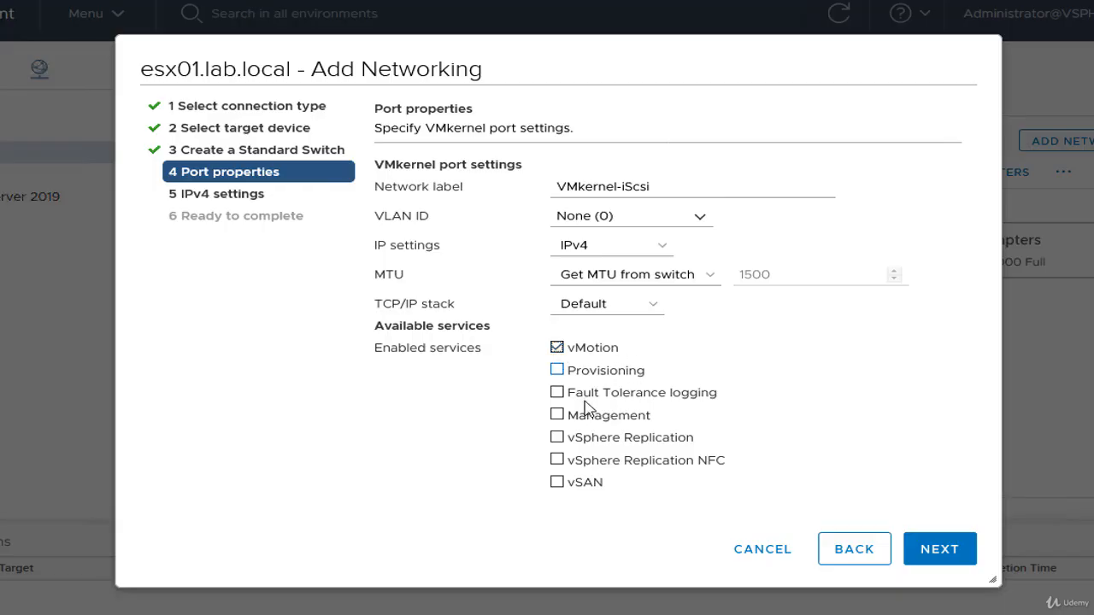
pyautogui.click(557, 393)
pyautogui.click(560, 349)
pyautogui.click(559, 393)
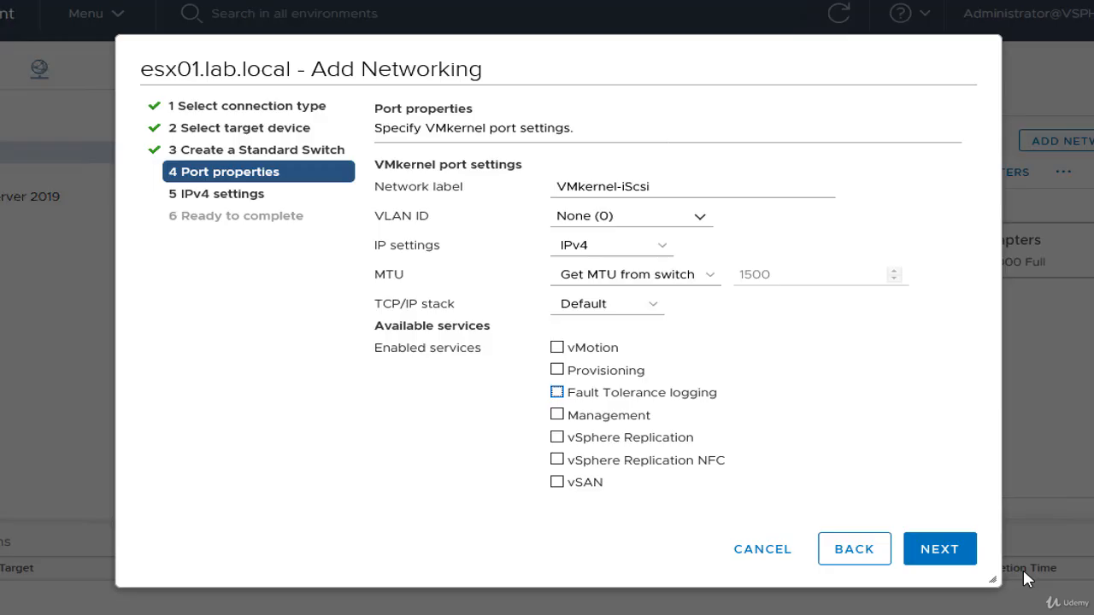
# Step: Give the VMkernel port static IPv4 settings with address 192.168.10.225 and subnet mask 255.255.255.0
pyautogui.click(941, 552)
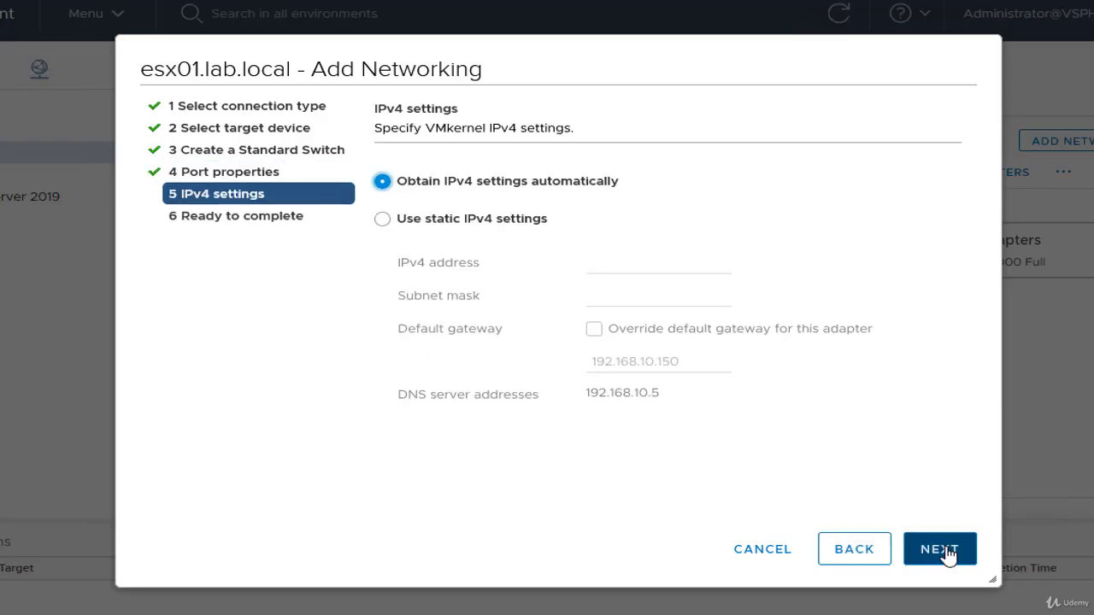
pyautogui.click(483, 220)
pyautogui.click(596, 269)
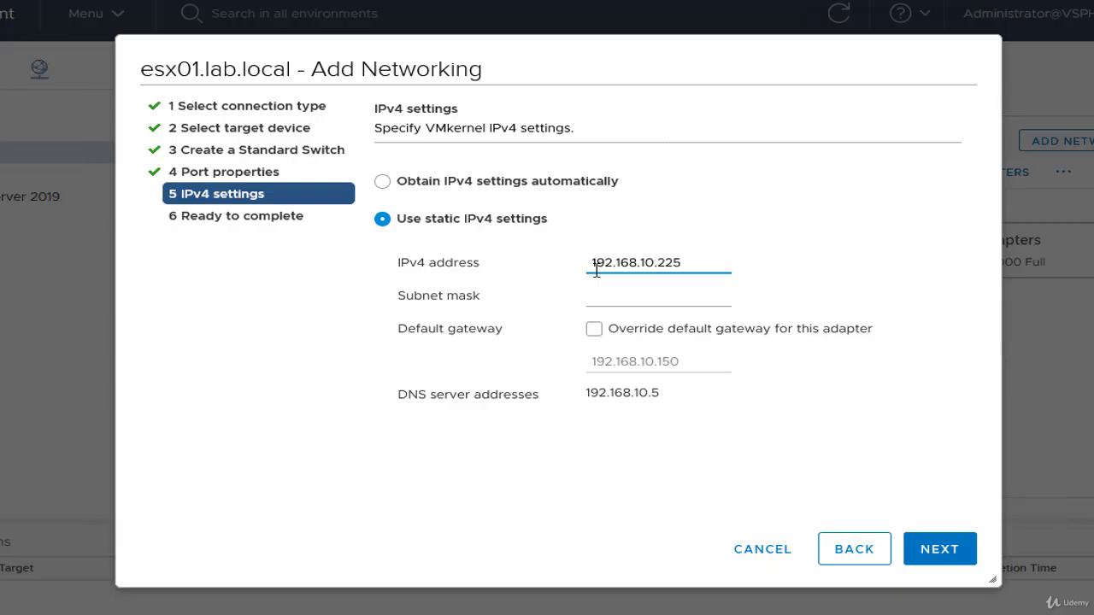
pyautogui.click(644, 299)
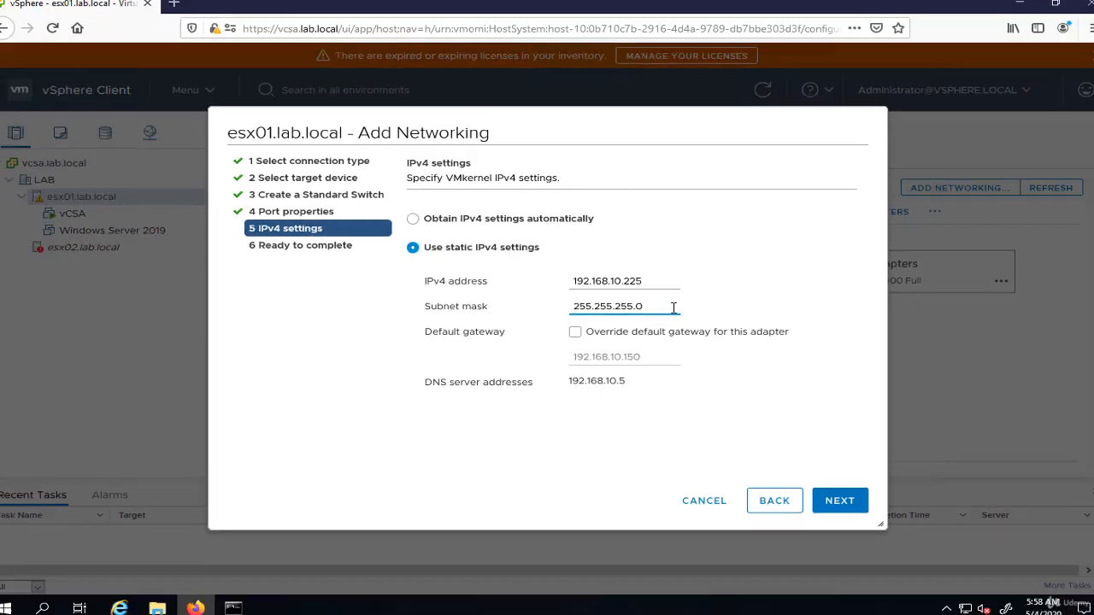
# Step: Switch to a new Command Prompt and start a continuous ping of 192.168.10.225
pyautogui.press('super+r')
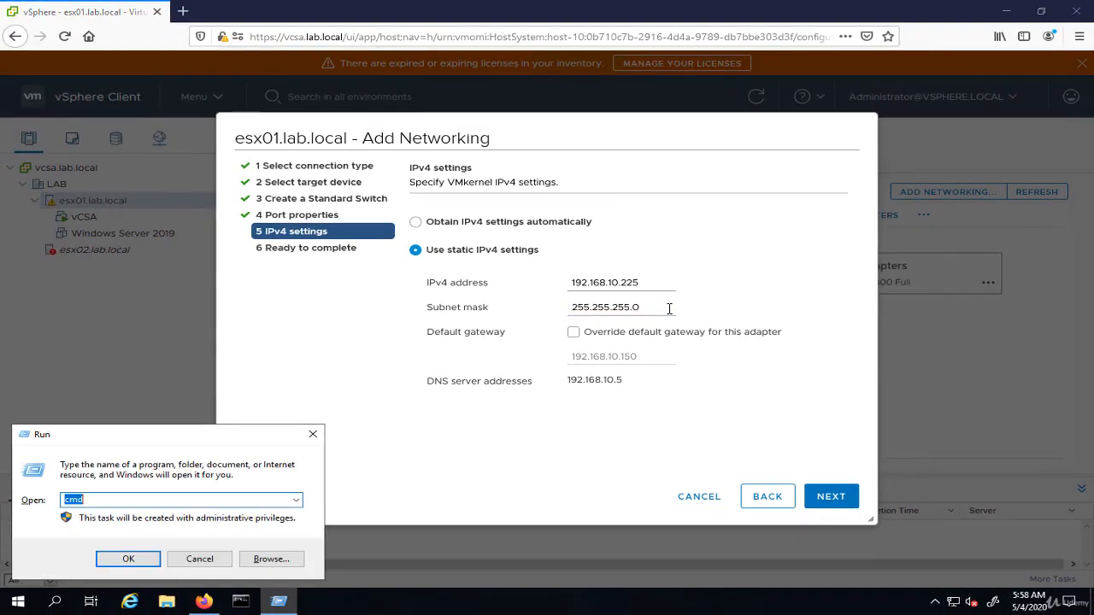
pyautogui.press('Return')
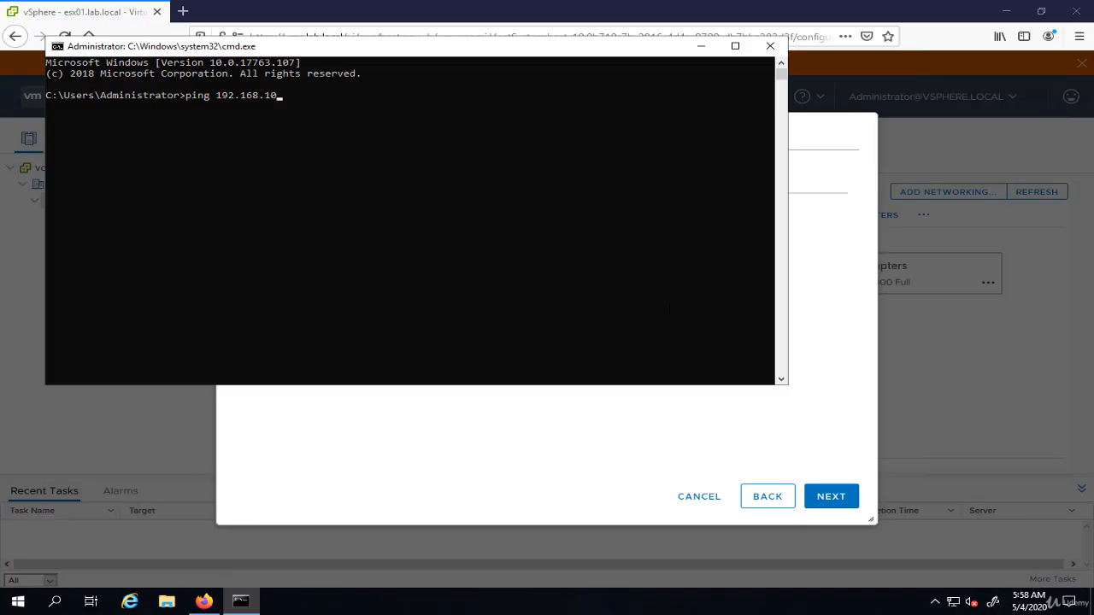
pyautogui.write('ping 192.168.10.225 -t')
pyautogui.press('Return')
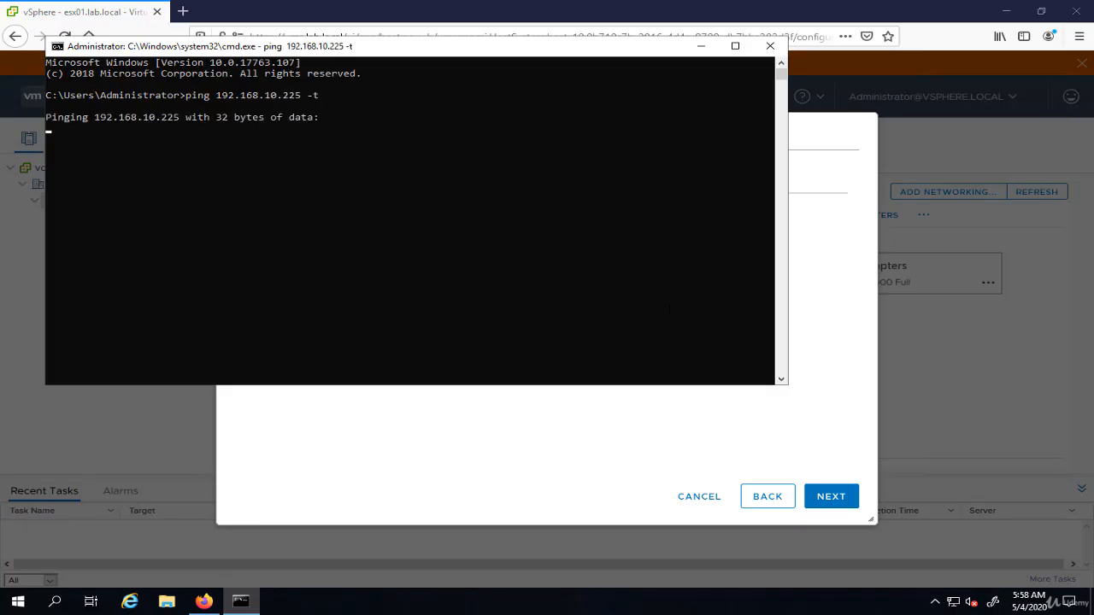
# Step: Return to the vSphere Client and finish creating the VMkernel adapter and its standard switch
pyautogui.click(722, 461)
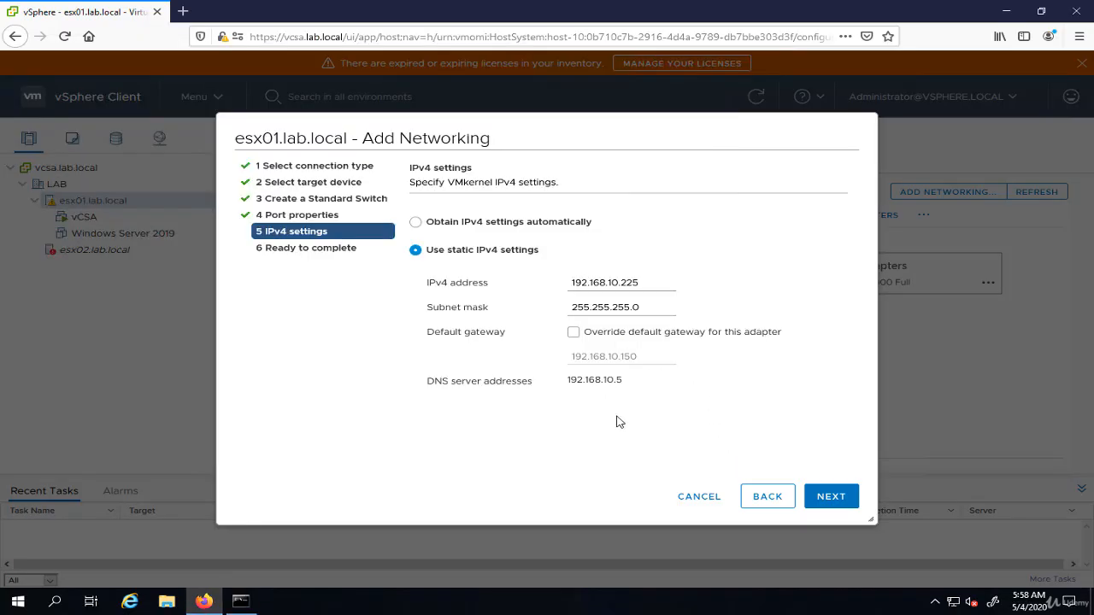
pyautogui.click(827, 494)
pyautogui.click(831, 496)
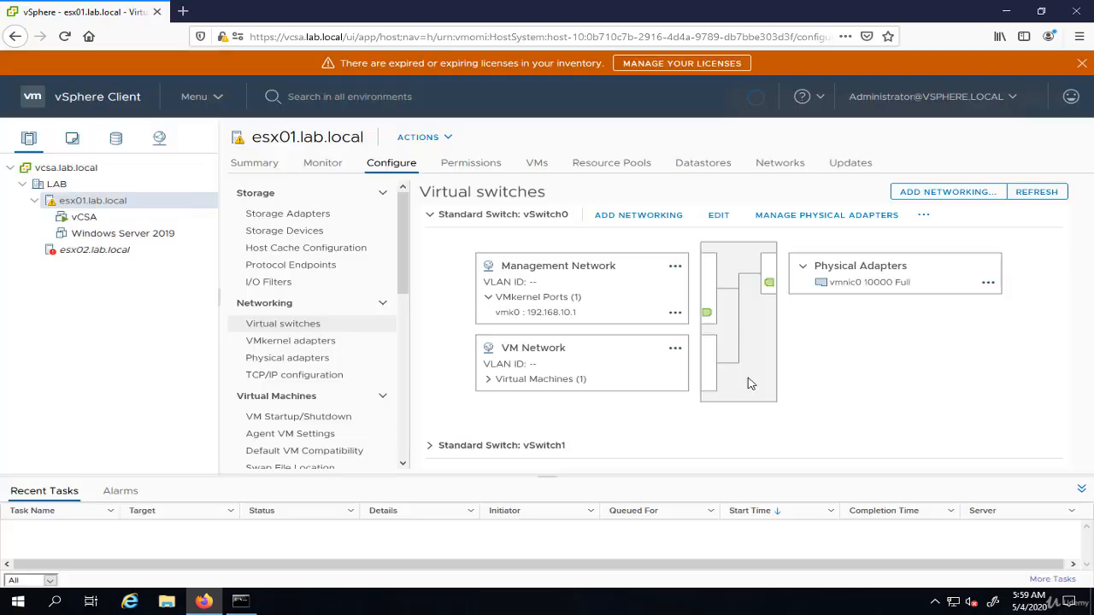
# Step: Check the continuous ping's responses in the Command Prompt, then close that window
pyautogui.click(237, 600)
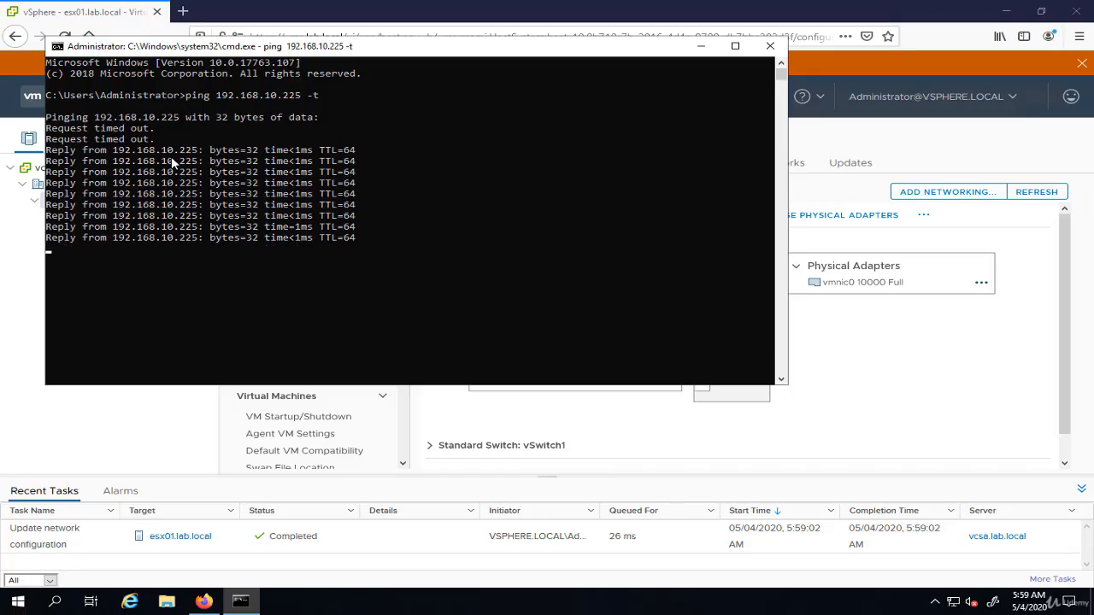
pyautogui.click(771, 46)
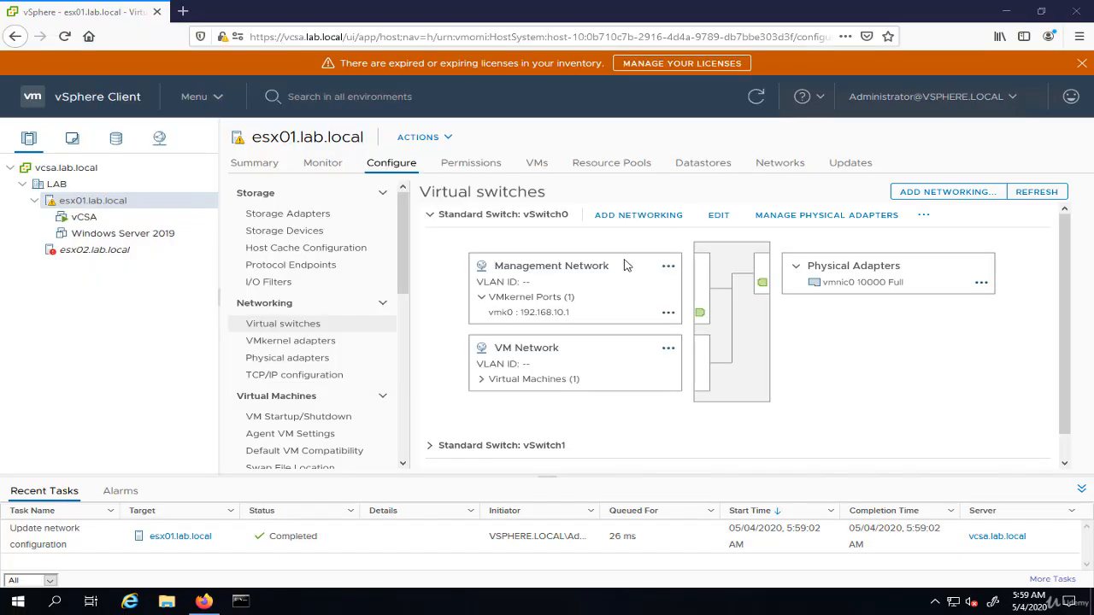
# Step: Refresh the vSphere Client and expand vSwitch2 to examine its VMkernel port and physical adapter
pyautogui.click(758, 103)
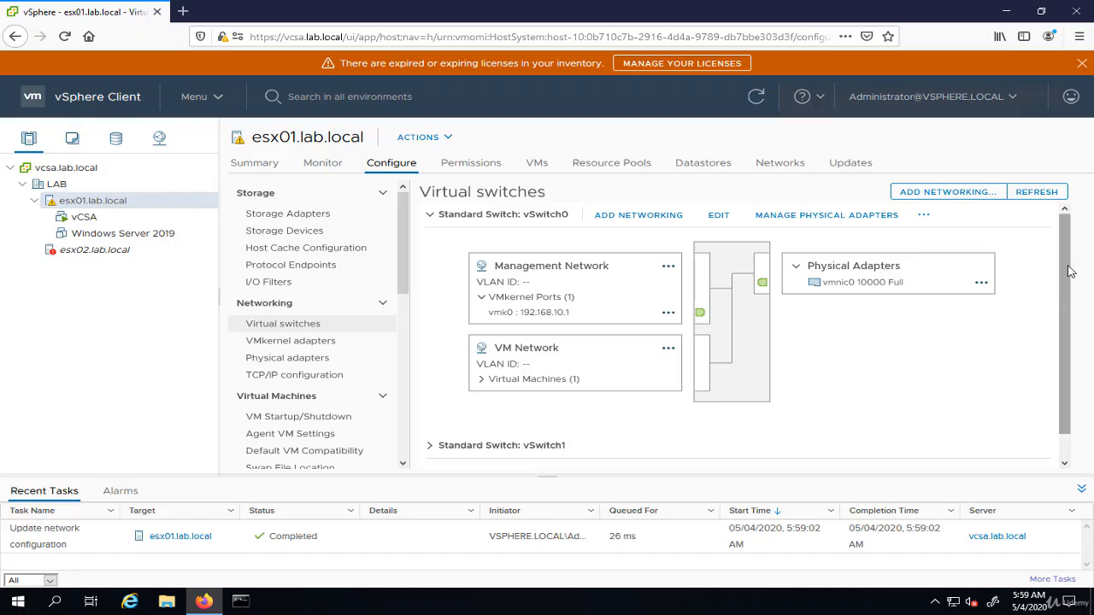
pyautogui.scroll(-1, 1069, 271)
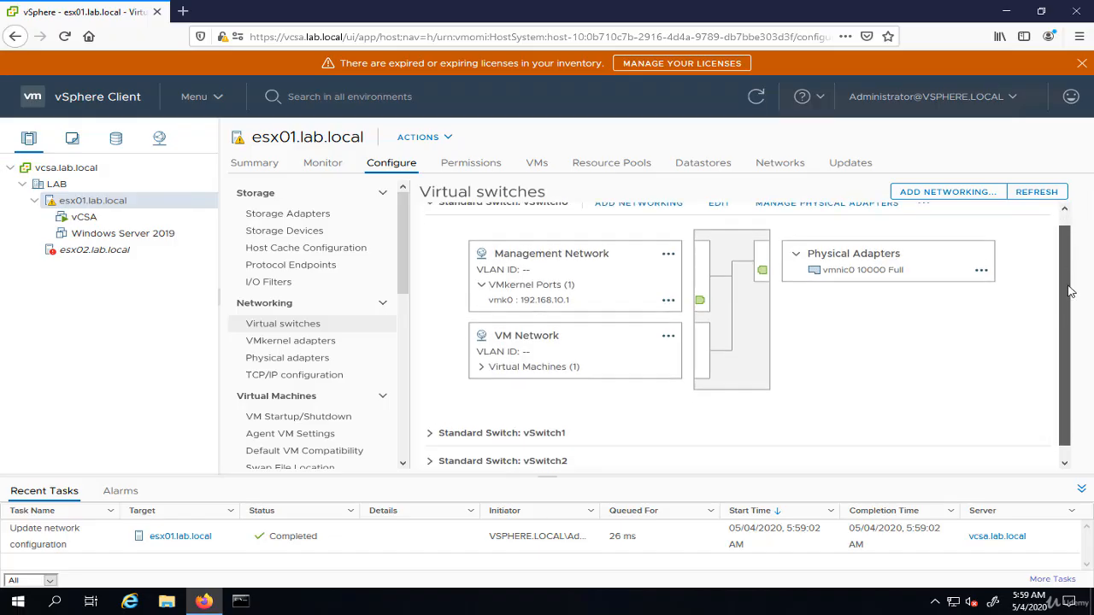
pyautogui.click(431, 455)
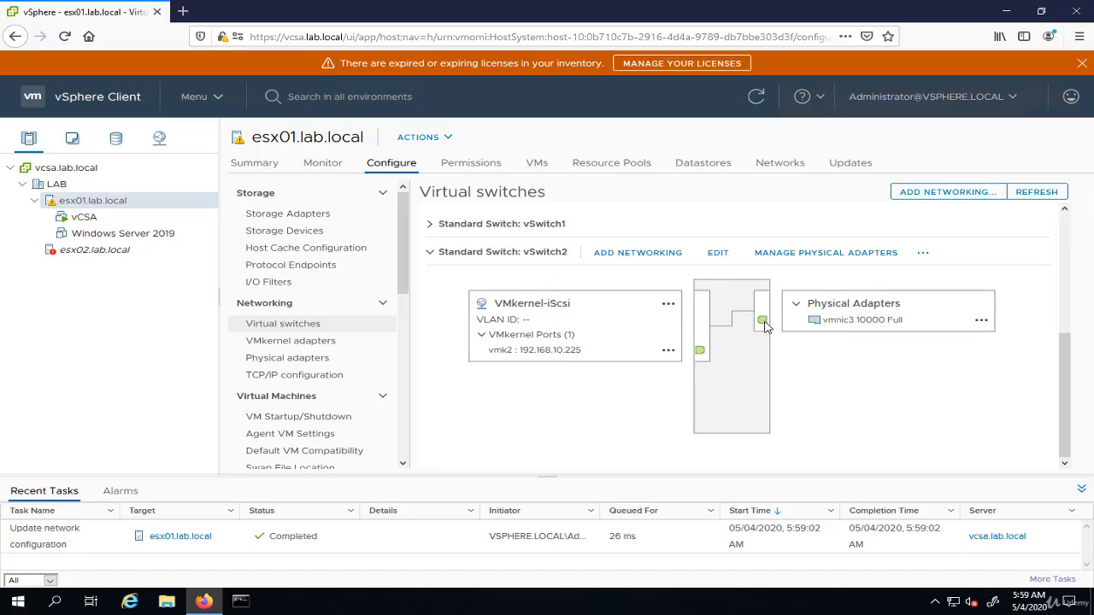
# Step: Expand vSwitch1 and remove the physical adapter vmnic2 from its active adapters
pyautogui.click(430, 224)
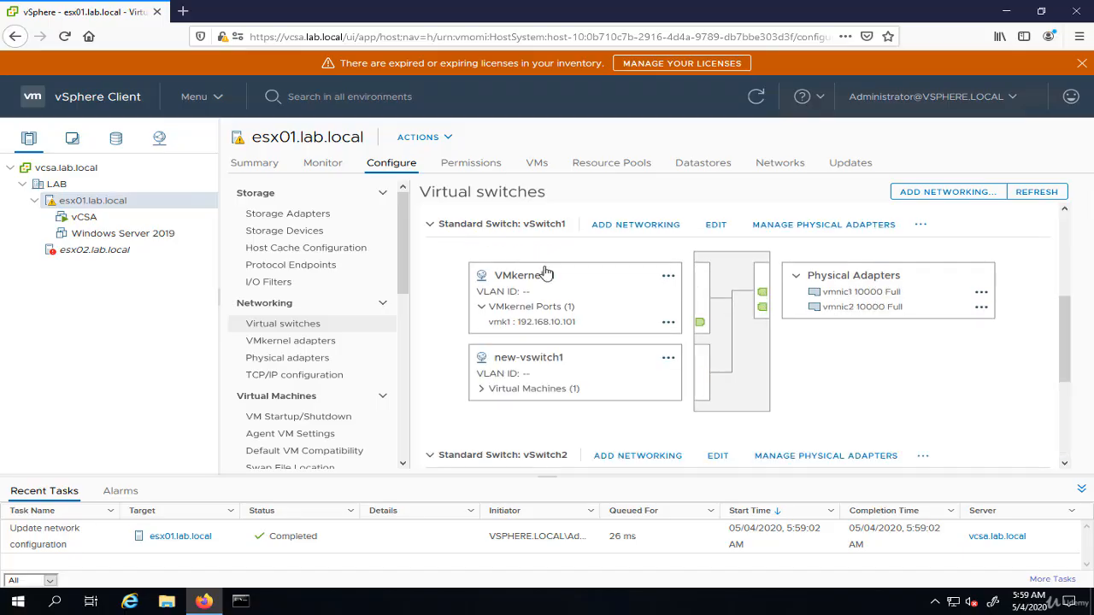
pyautogui.click(803, 224)
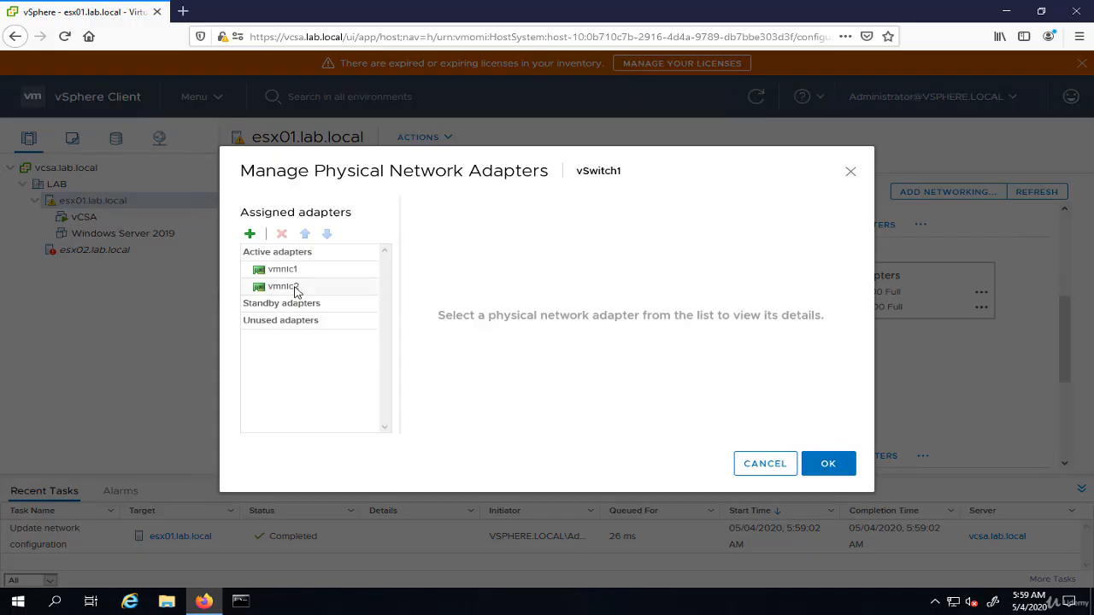
pyautogui.click(290, 286)
pyautogui.click(281, 234)
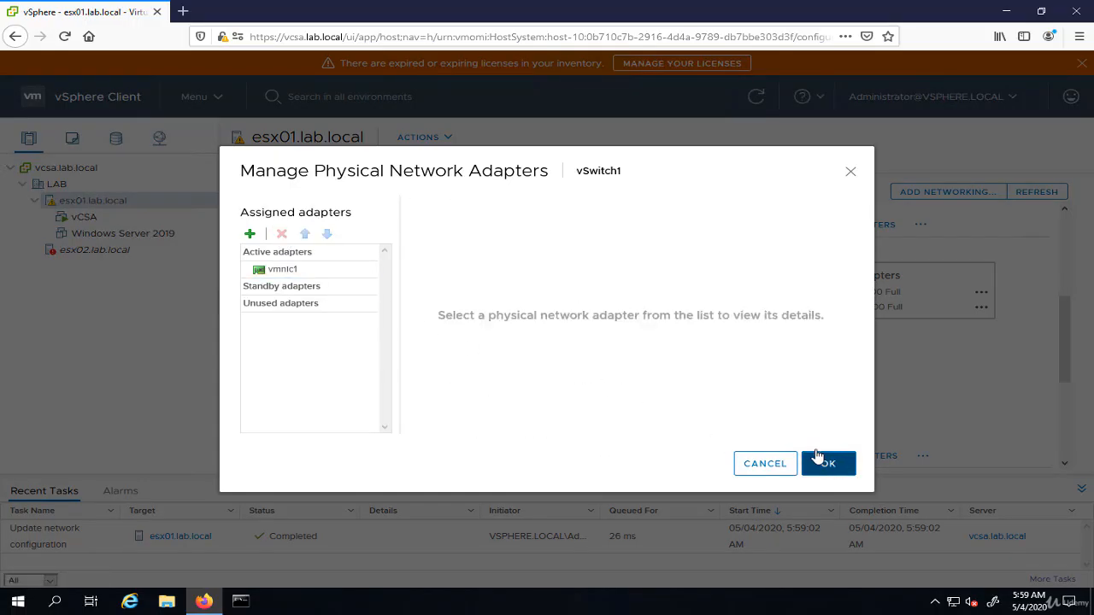
pyautogui.click(824, 463)
# Step: Add the freed physical adapter vmnic2 to vSwitch2 as a second active adapter alongside vmnic3
pyautogui.scroll(-4, 555, 432)
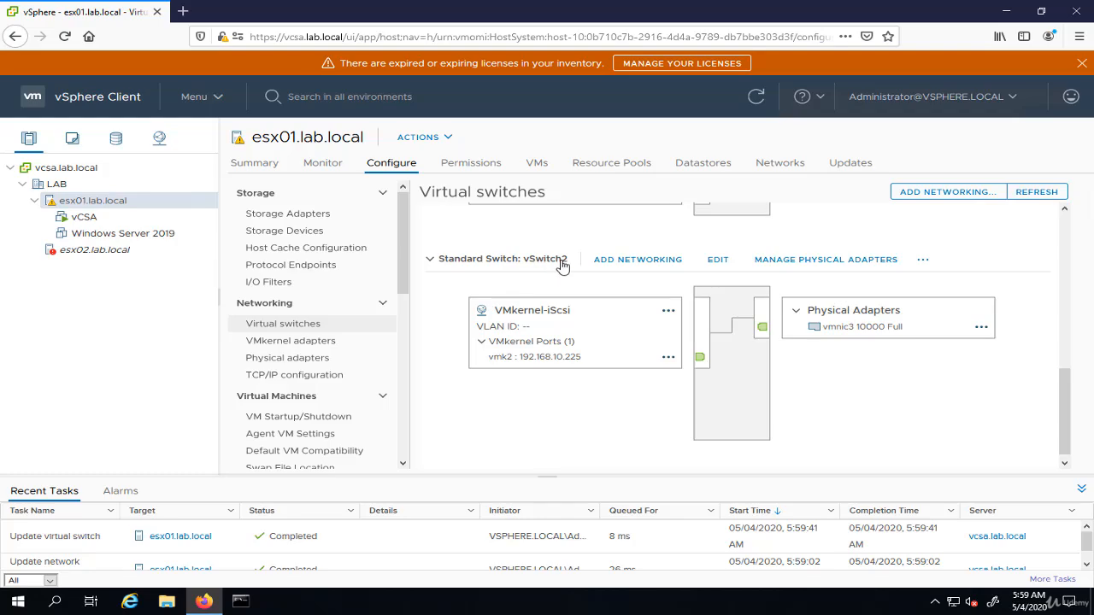
pyautogui.scroll(2, 531, 318)
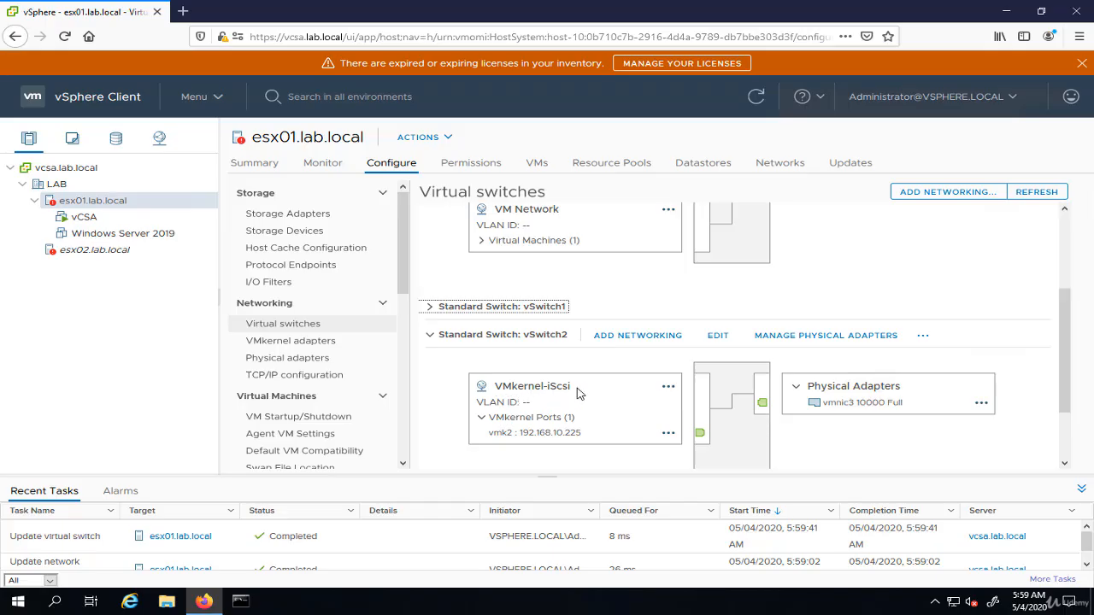
pyautogui.scroll(4, 559, 317)
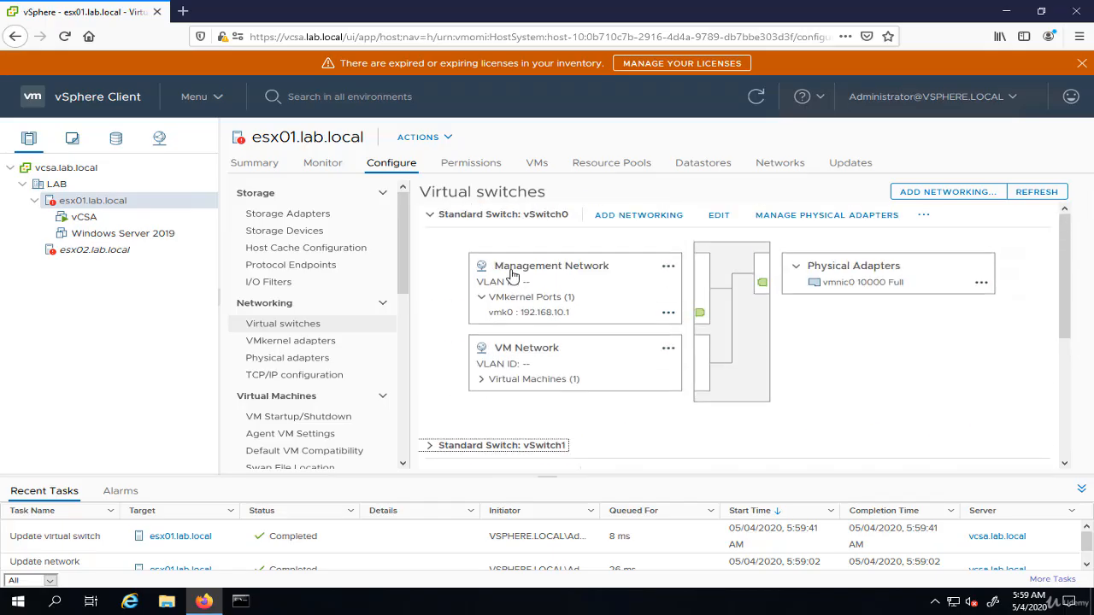
pyautogui.scroll(-6, 595, 279)
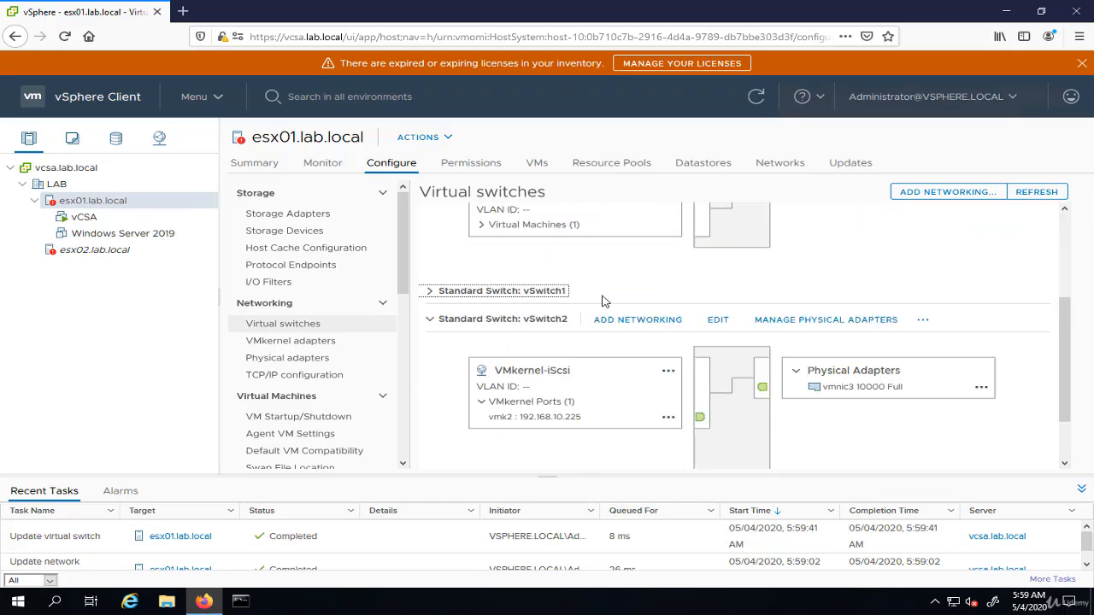
pyautogui.click(813, 253)
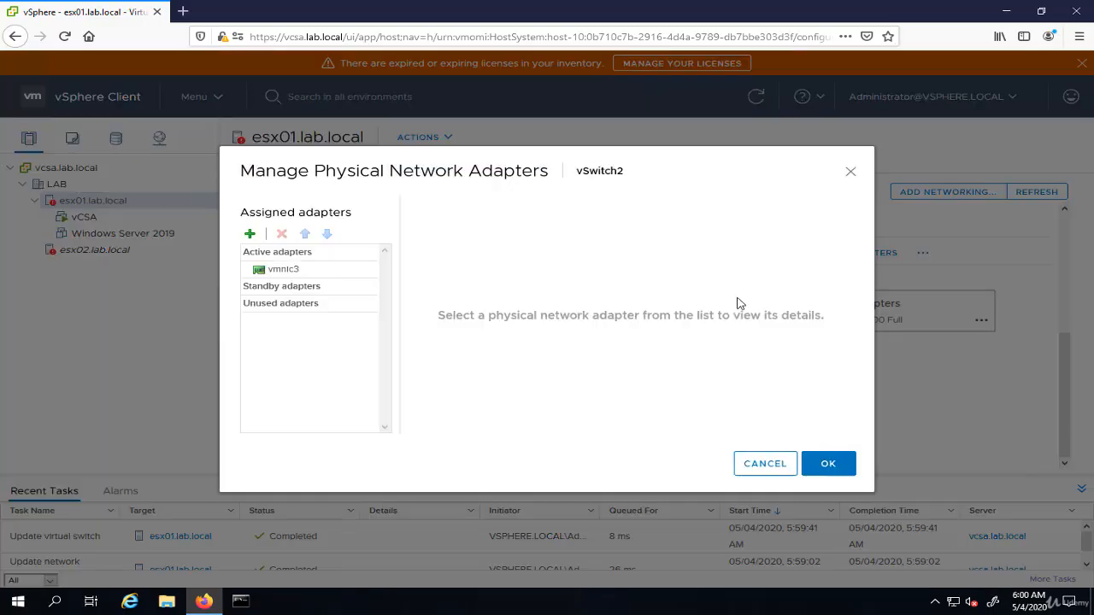
pyautogui.click(249, 236)
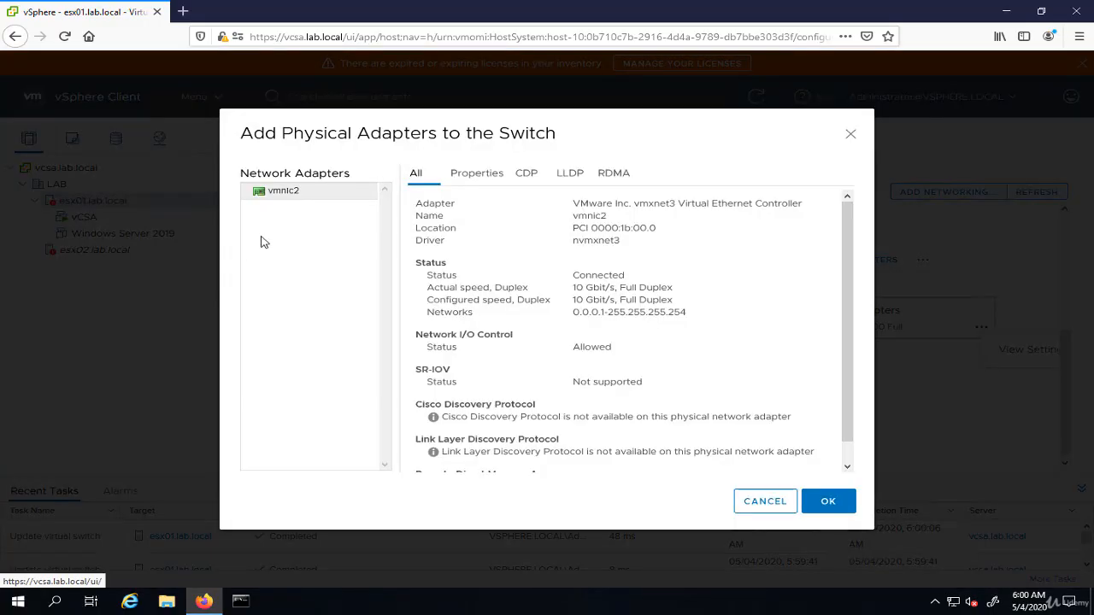
pyautogui.click(305, 196)
pyautogui.click(843, 505)
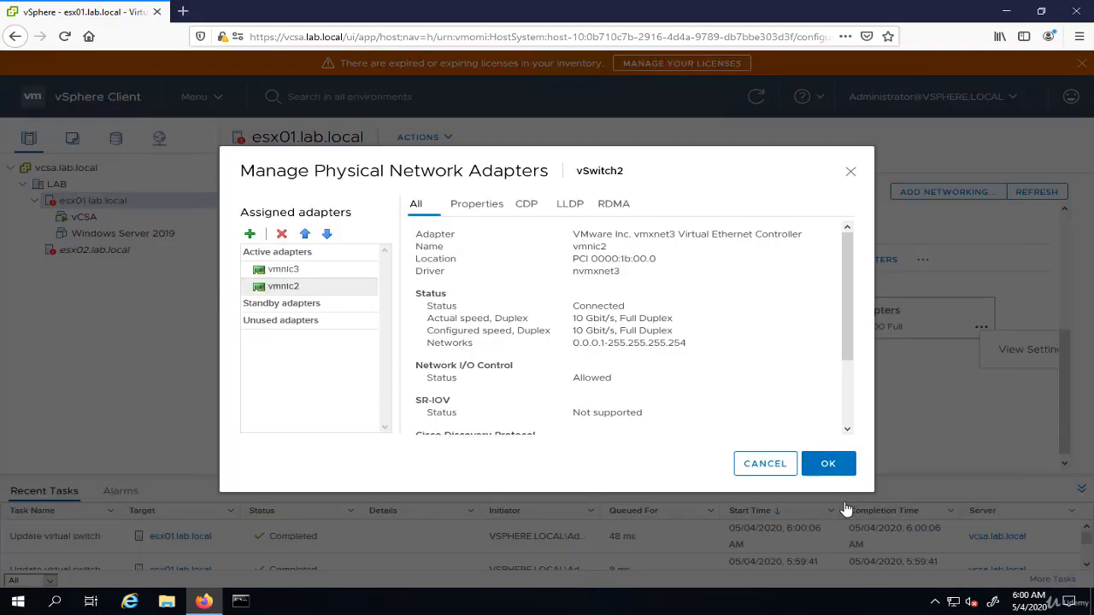
pyautogui.click(833, 464)
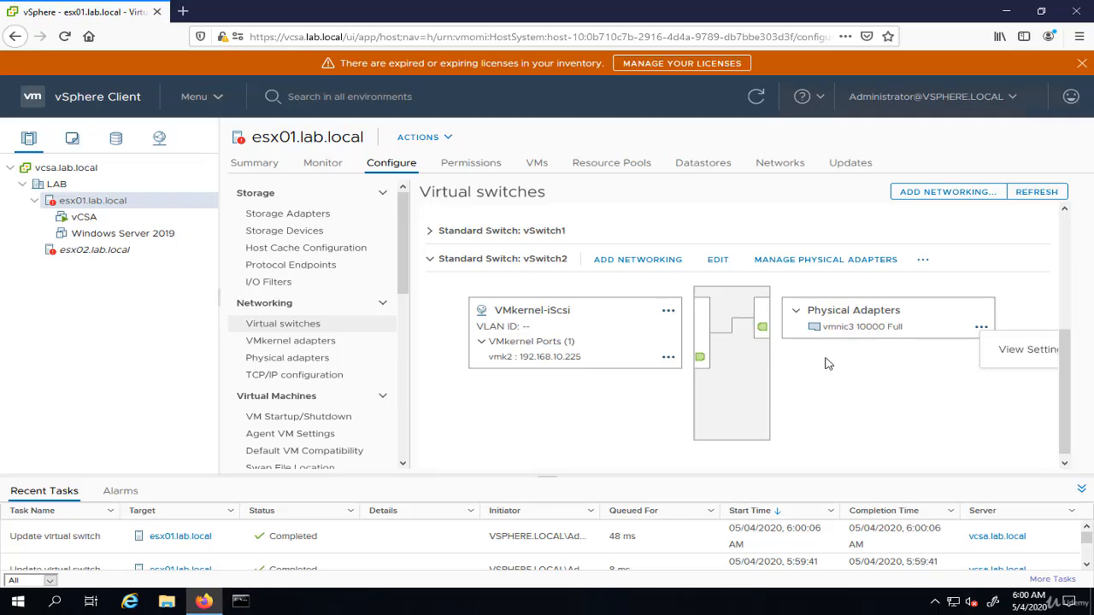